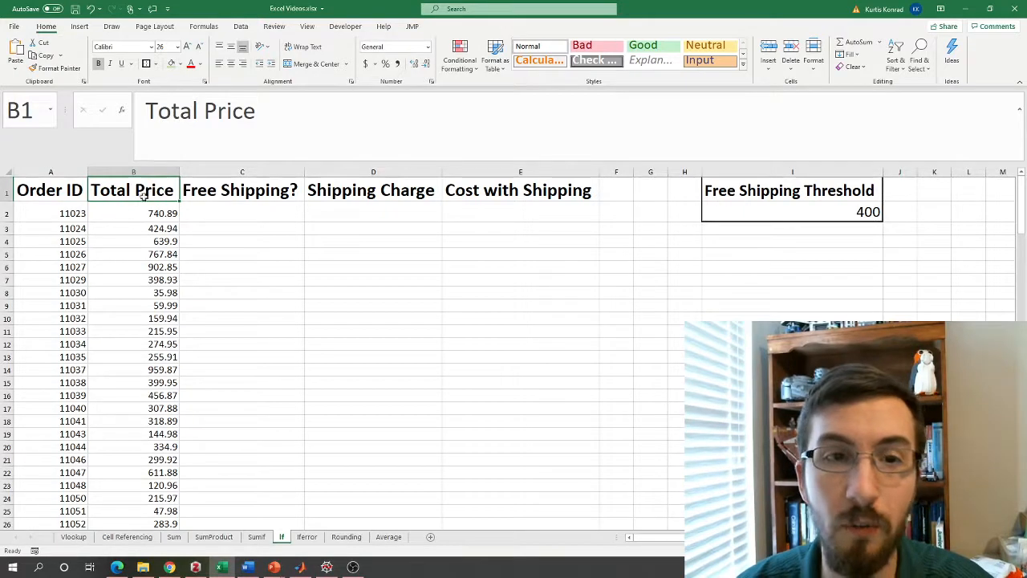
Locate the Free Shipping Threshold of 400 in I2 and select cell C2.
click(230, 210)
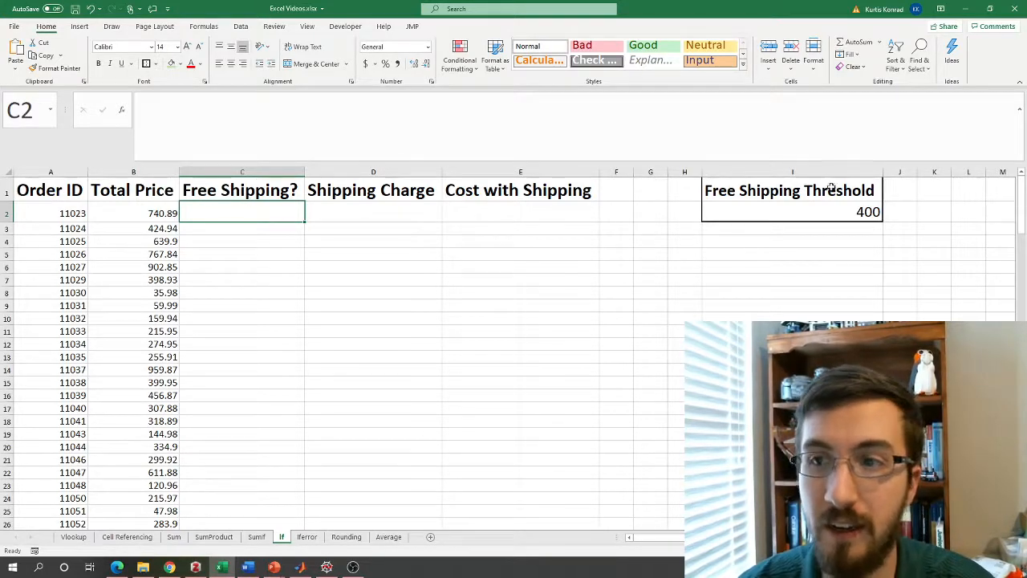
drag(832, 187, 834, 213)
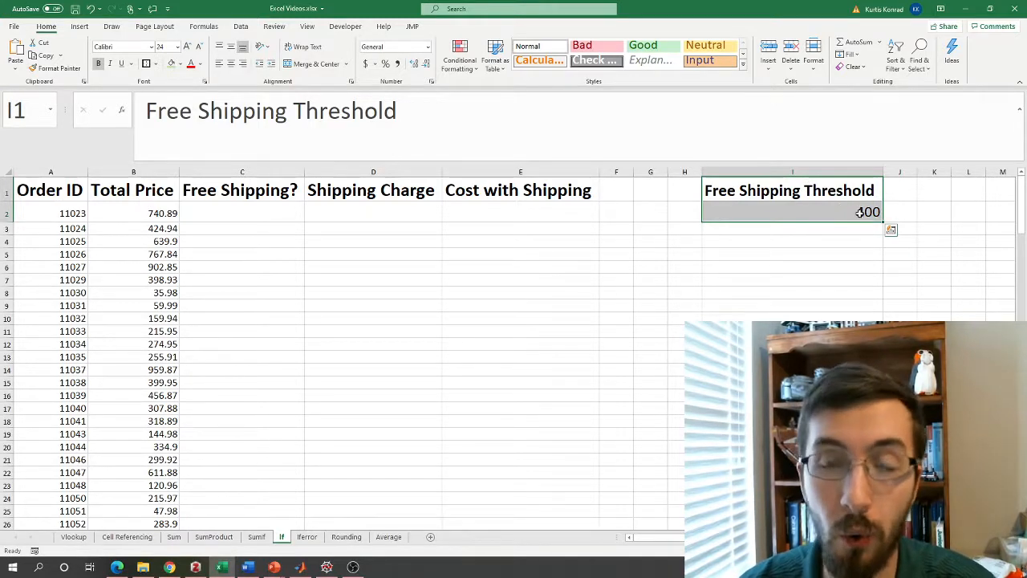
click(252, 209)
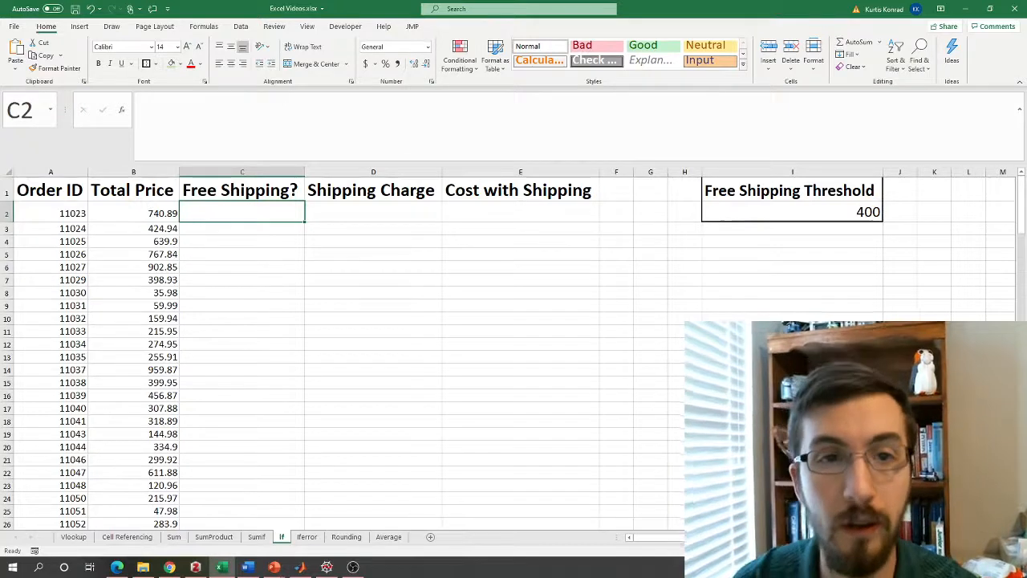
Enter =IF(B2>$I$2,"Yes","No") in C2, with the I2 threshold reference made absolute.
click(292, 118)
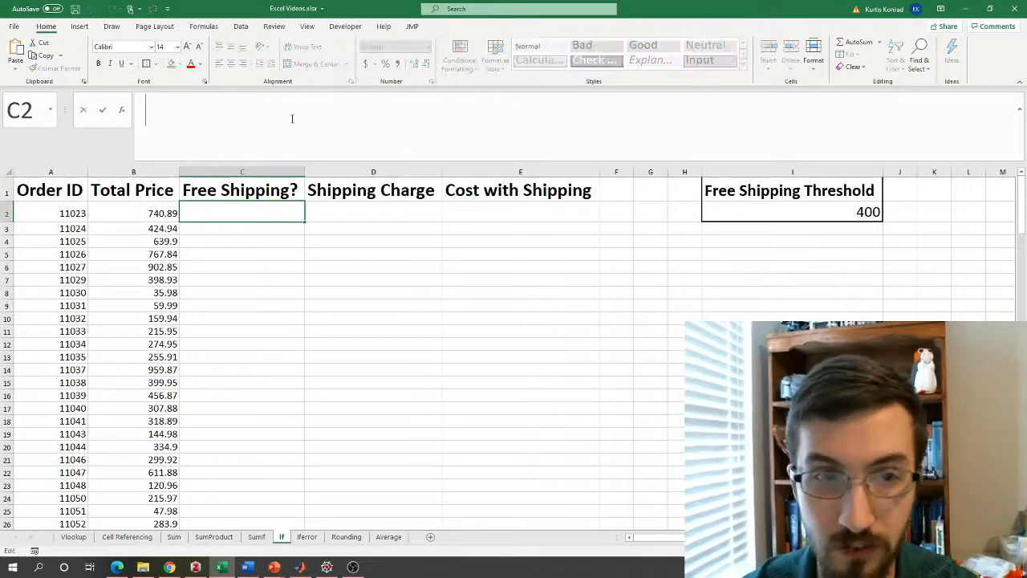
text(=if()
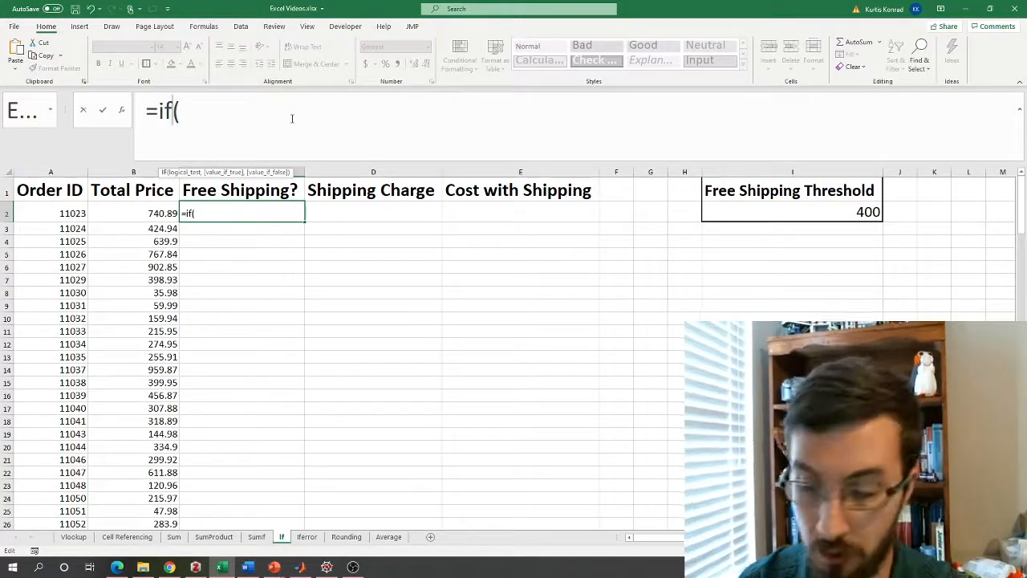
click(152, 214)
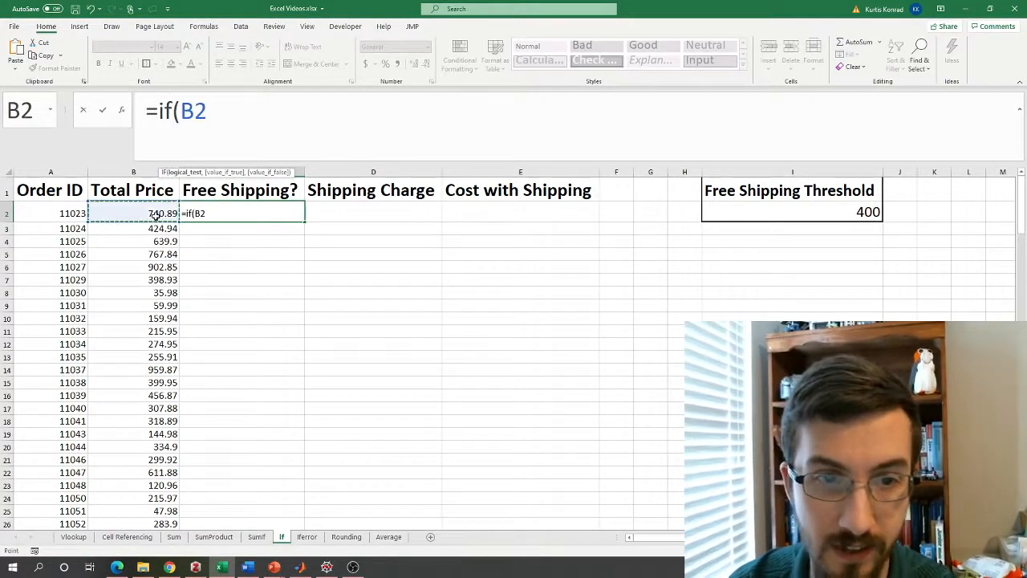
text(,)
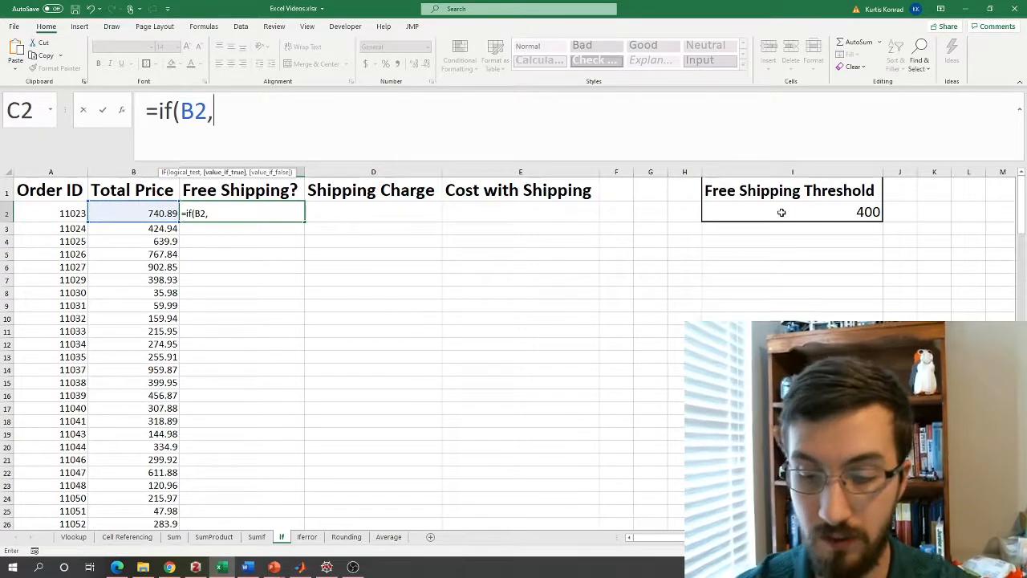
key(BackSpace)
text(>)
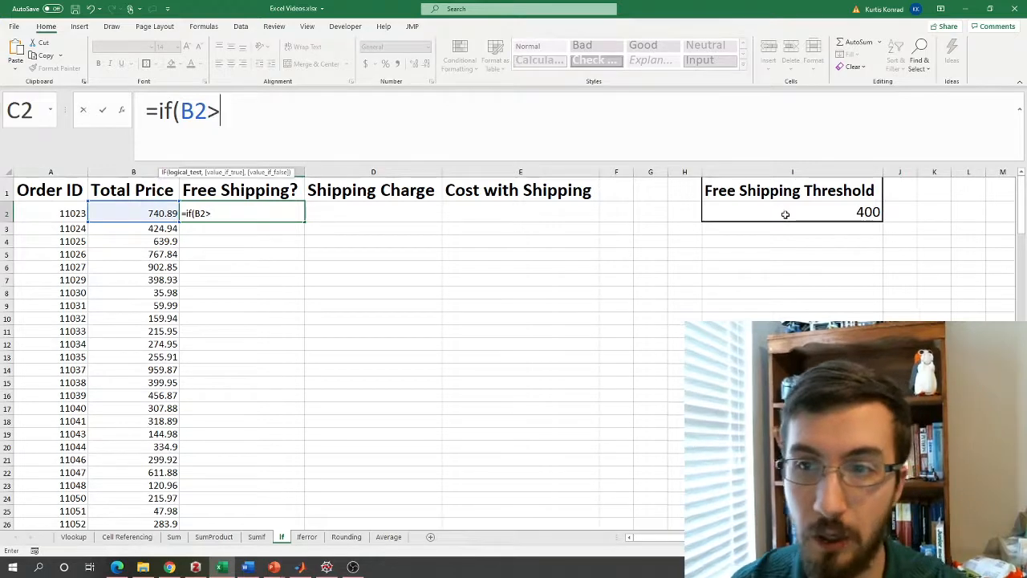
click(785, 215)
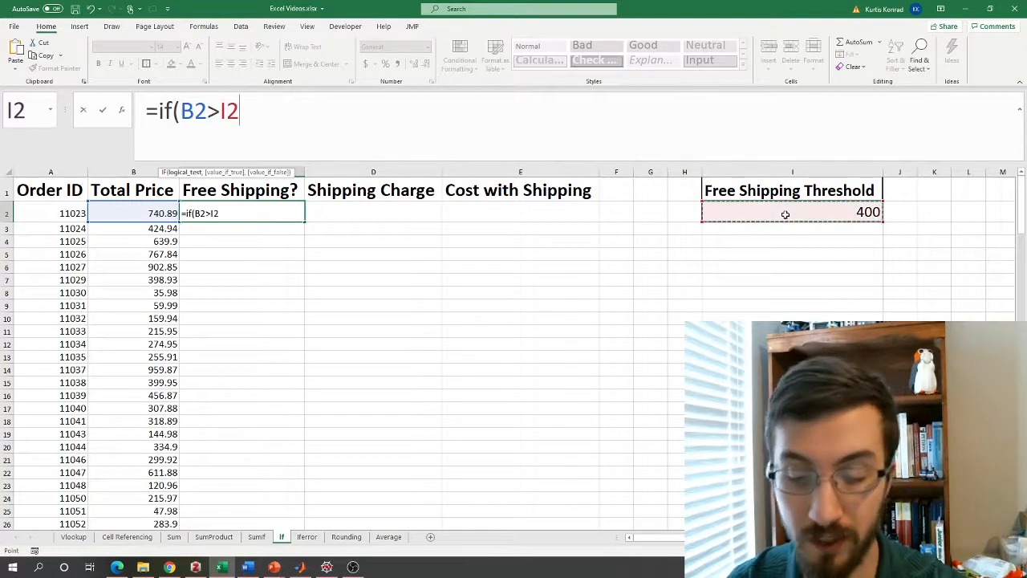
key(F4)
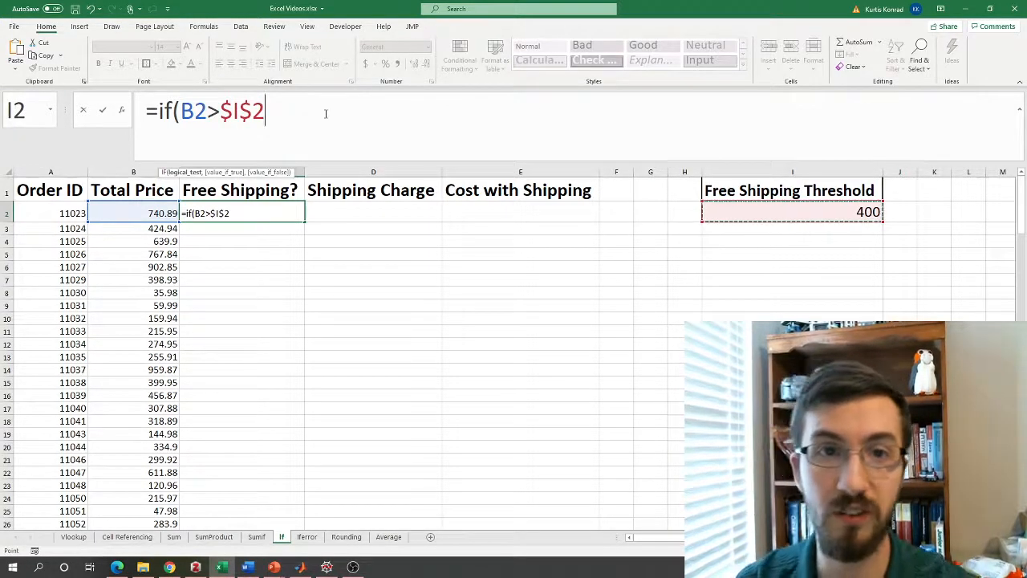
text(,)
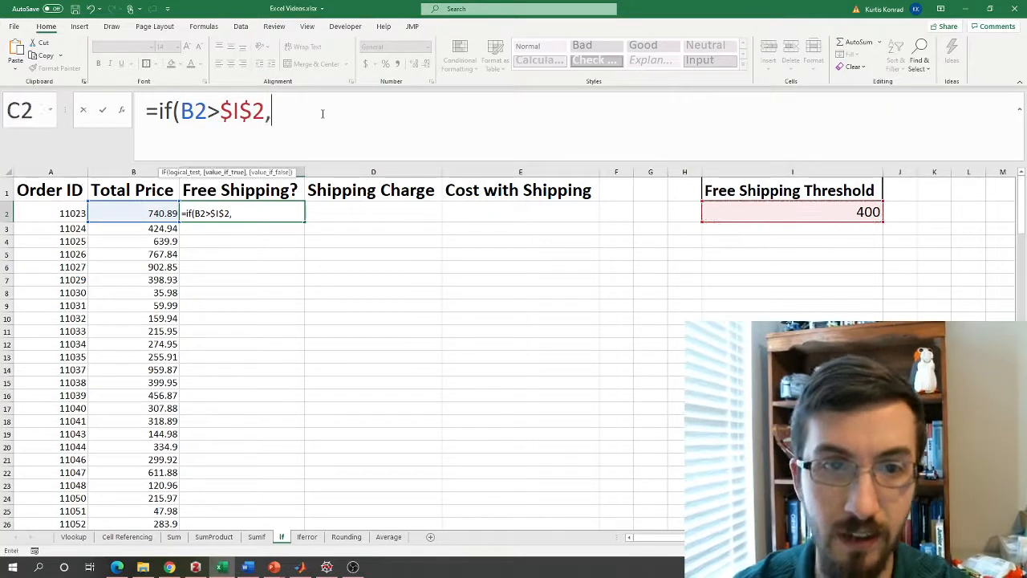
text("Yes",)
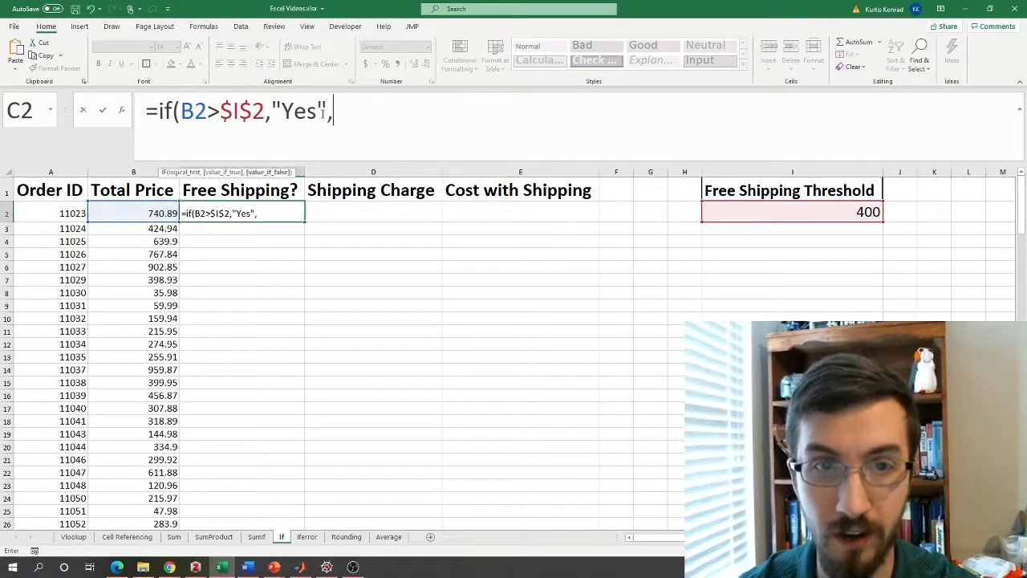
text("No")
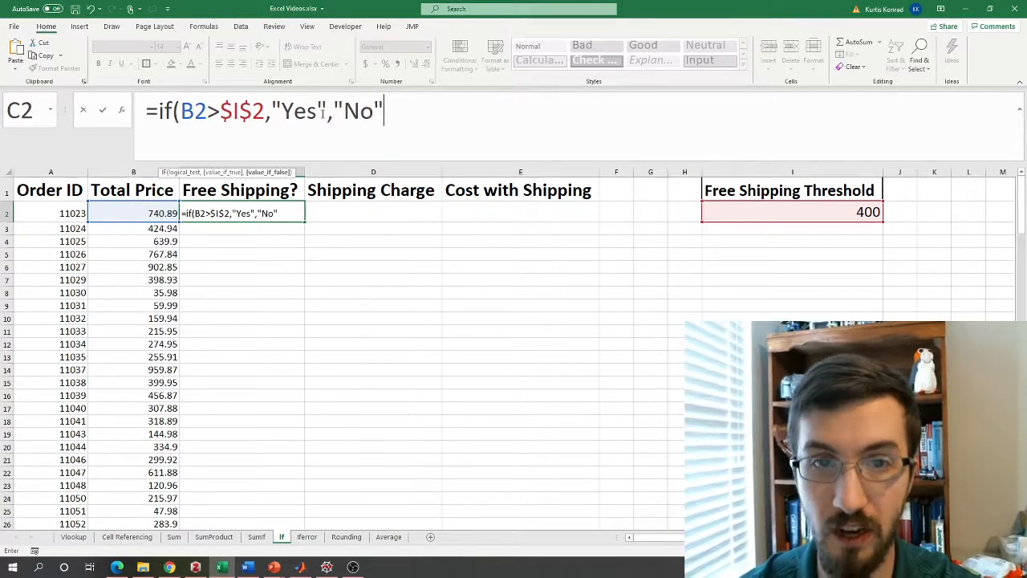
text())
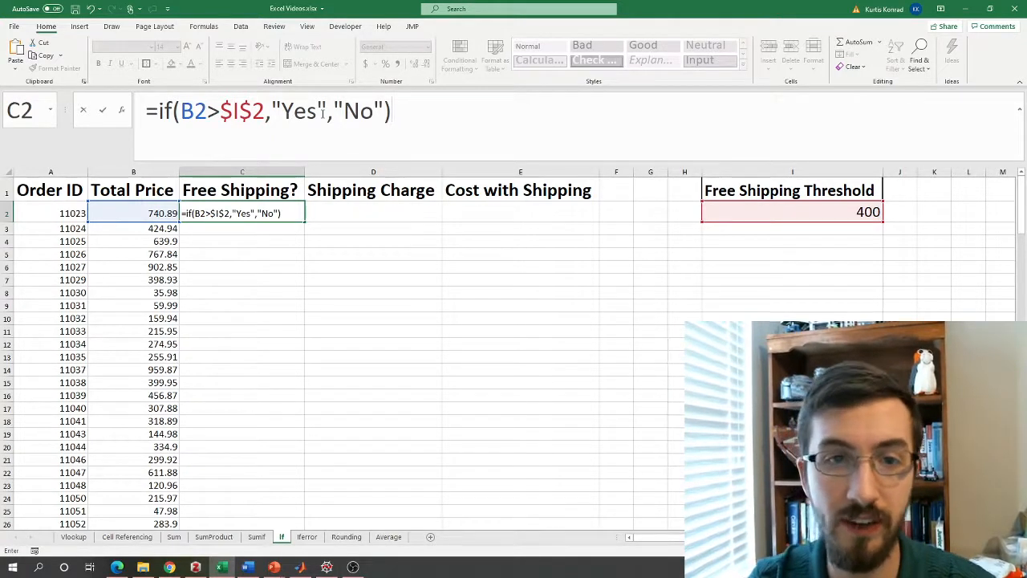
key(Return)
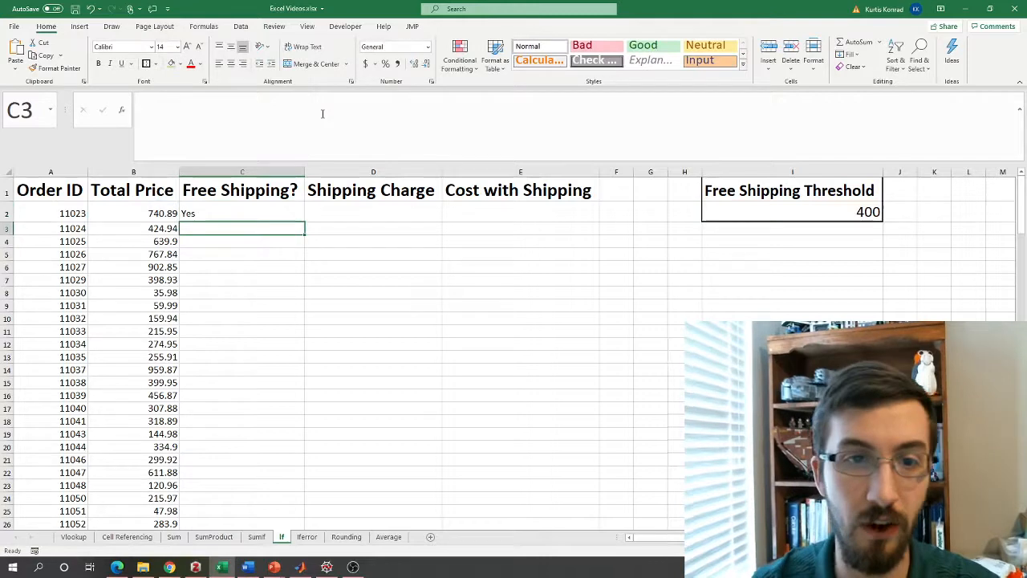
click(207, 216)
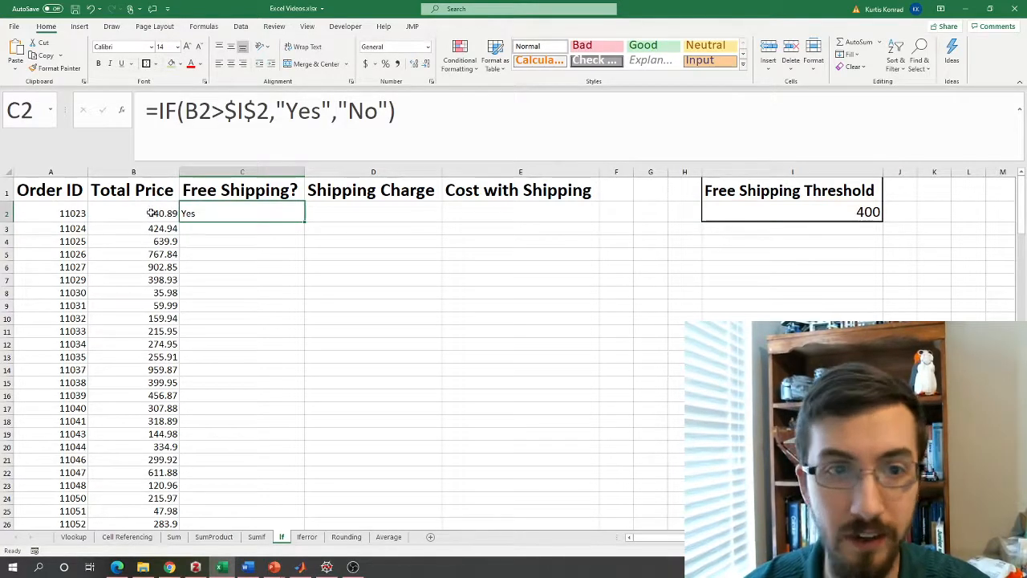
Copy C2's Yes/No formula down the entire Free Shipping? column.
click(163, 212)
click(252, 208)
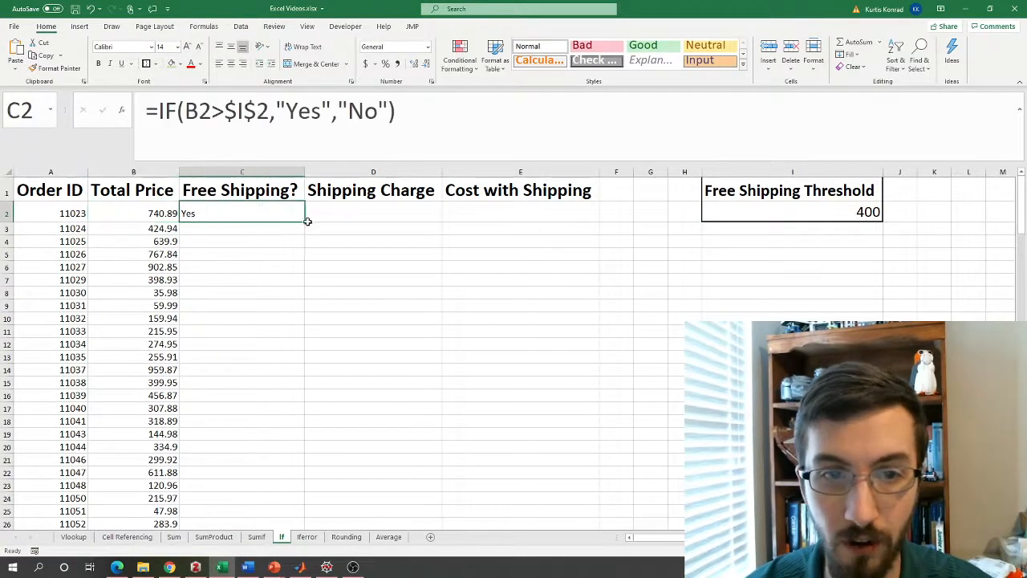
double_click(305, 219)
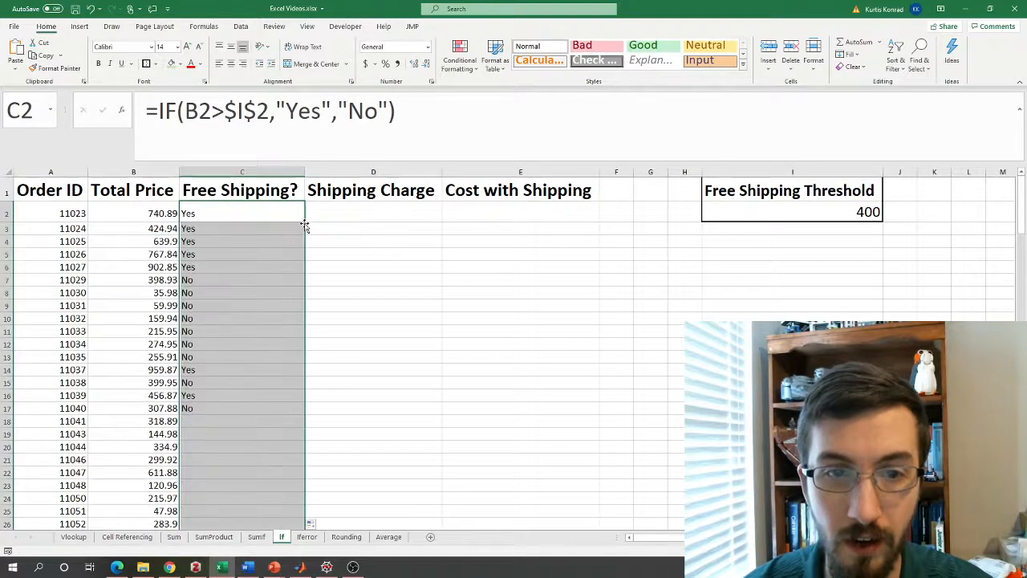
Check the flags against the 400 threshold, e.g. the 398.93 order and others below it showing No.
click(174, 229)
click(162, 241)
click(132, 254)
click(130, 267)
click(128, 277)
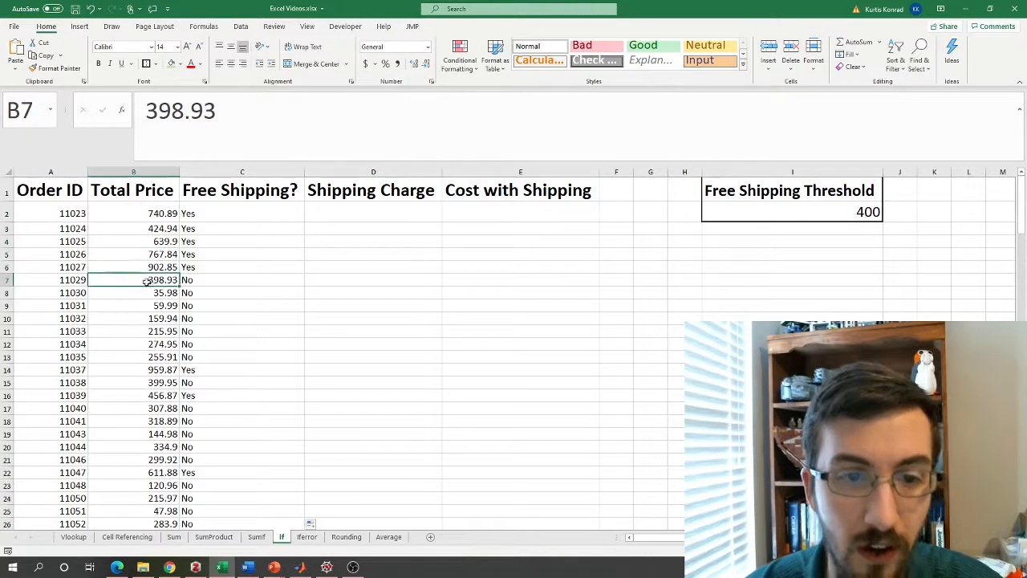
click(187, 279)
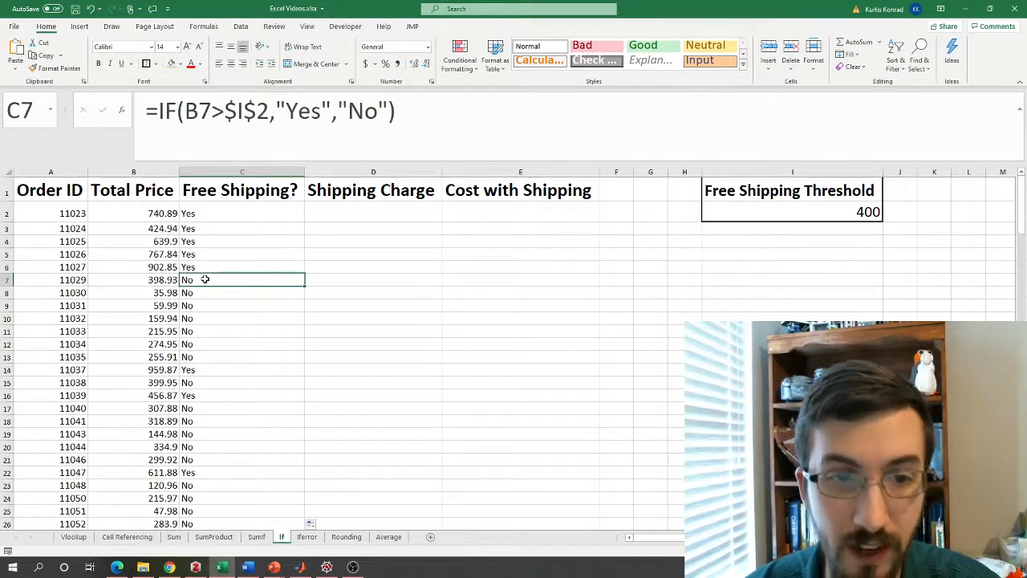
mouse_move(218, 285)
mouse_down()
mouse_move(157, 314)
mouse_move(236, 283)
mouse_up()
click(155, 278)
drag(155, 278, 230, 326)
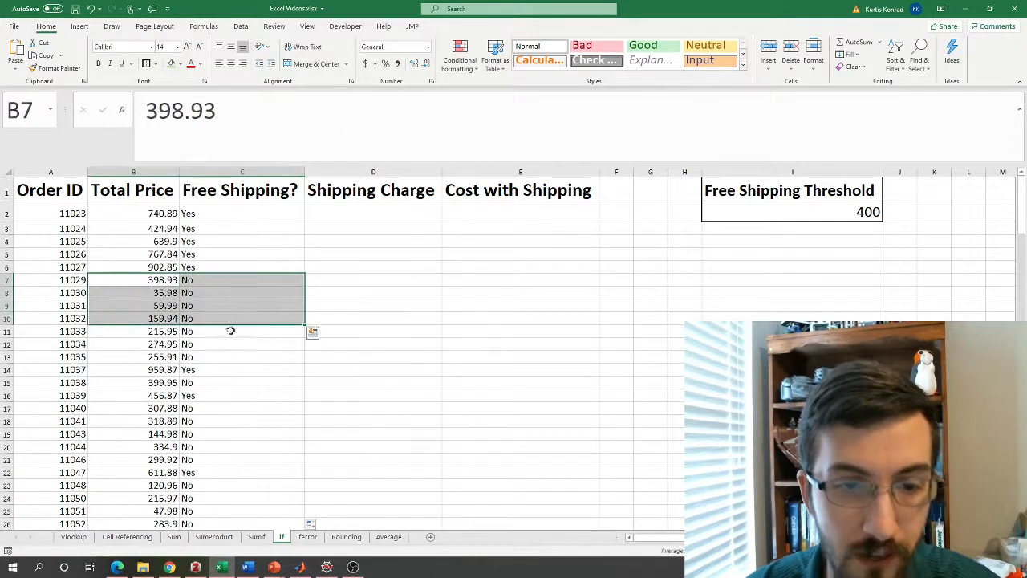
click(785, 197)
click(803, 213)
text(500)
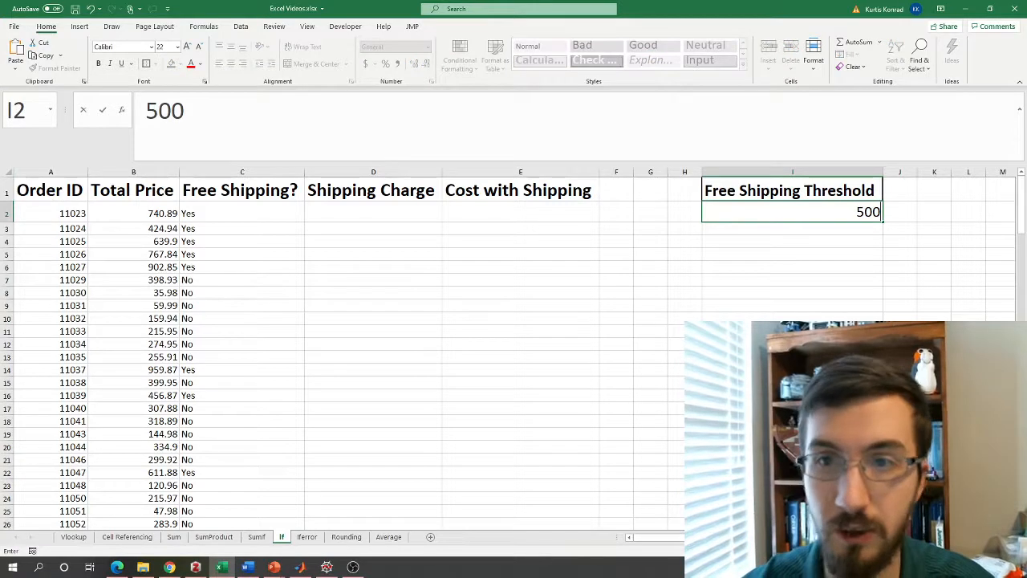
key(Return)
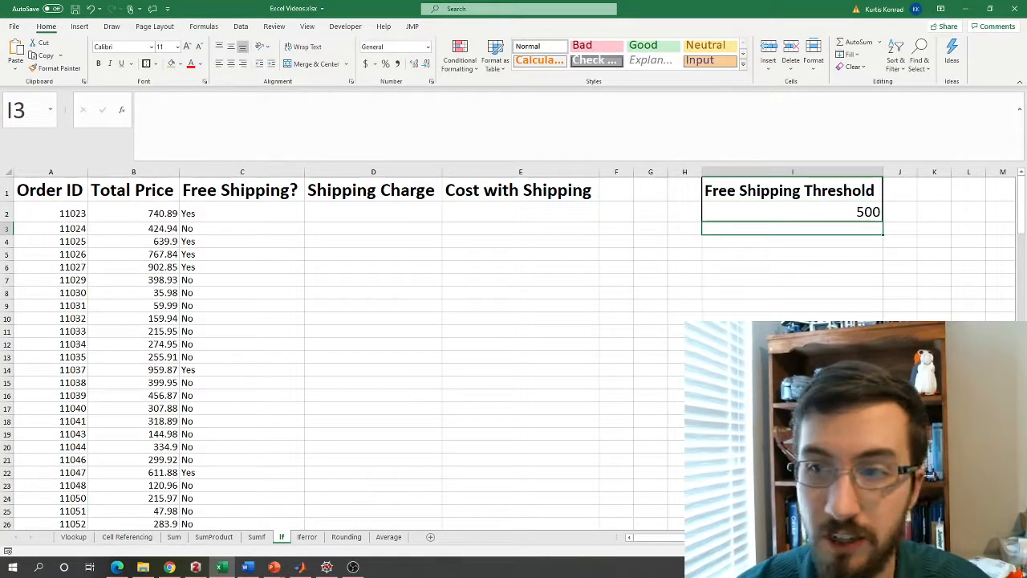
click(191, 228)
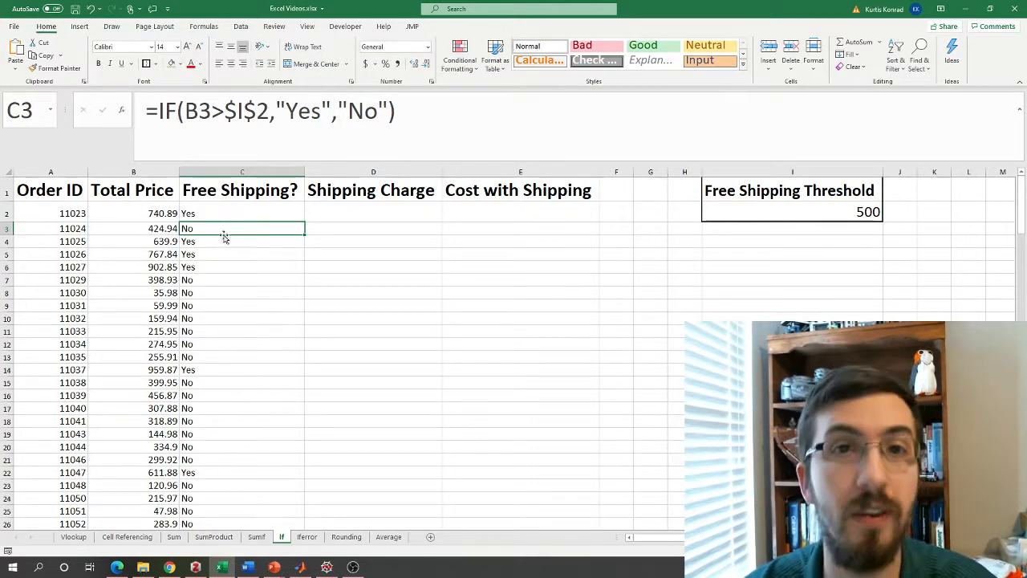
click(935, 207)
text(400)
key(Return)
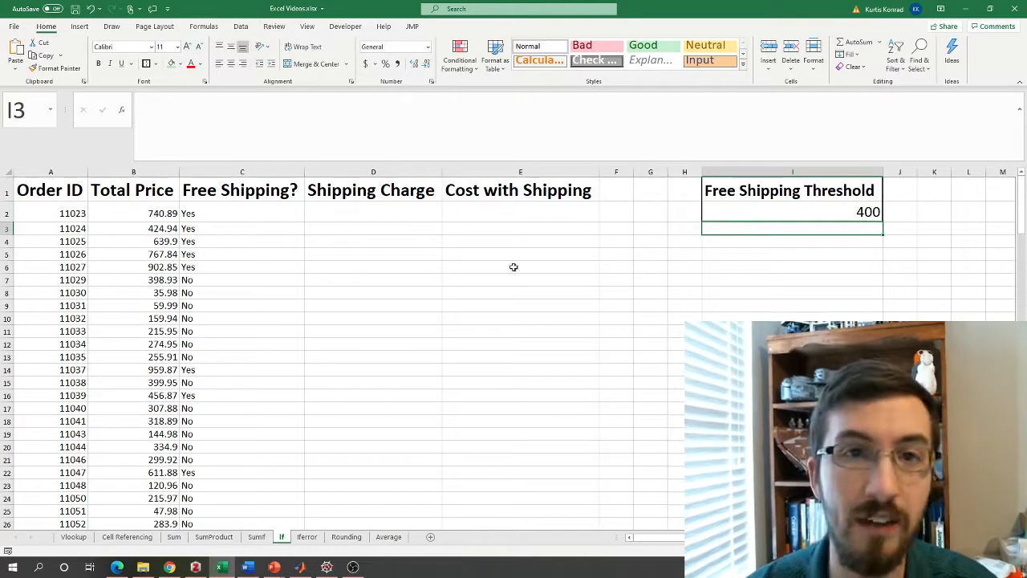
click(229, 214)
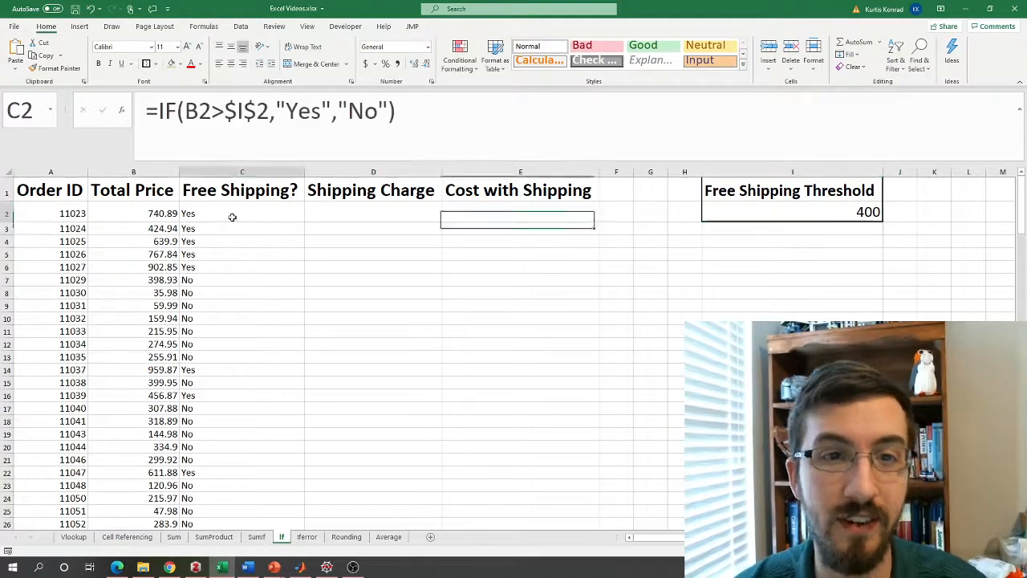
Enter =IF(C2="Yes",0,0.05*B2) in D2 and fill it down the Shipping Charge column.
click(358, 214)
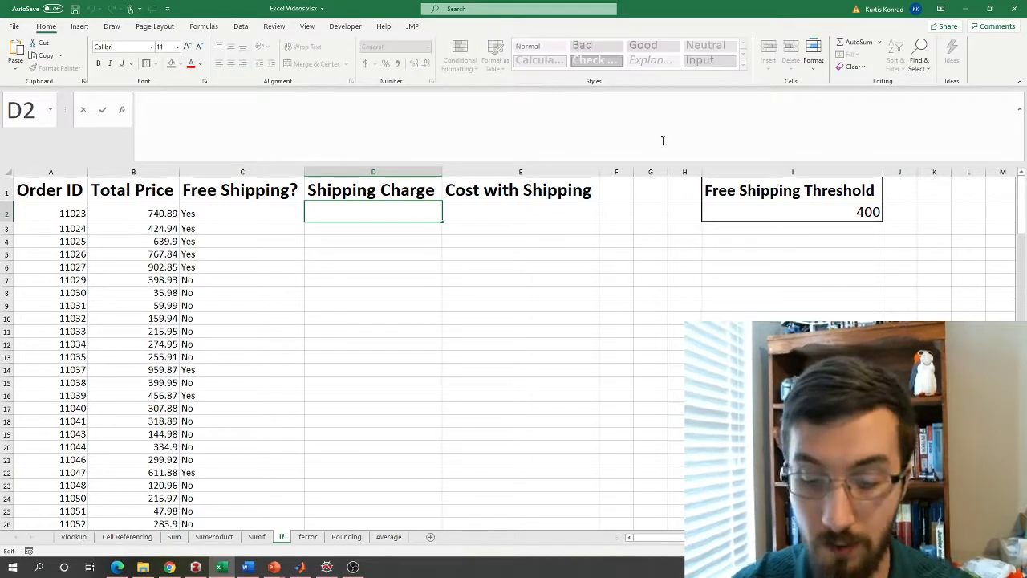
text(=if)
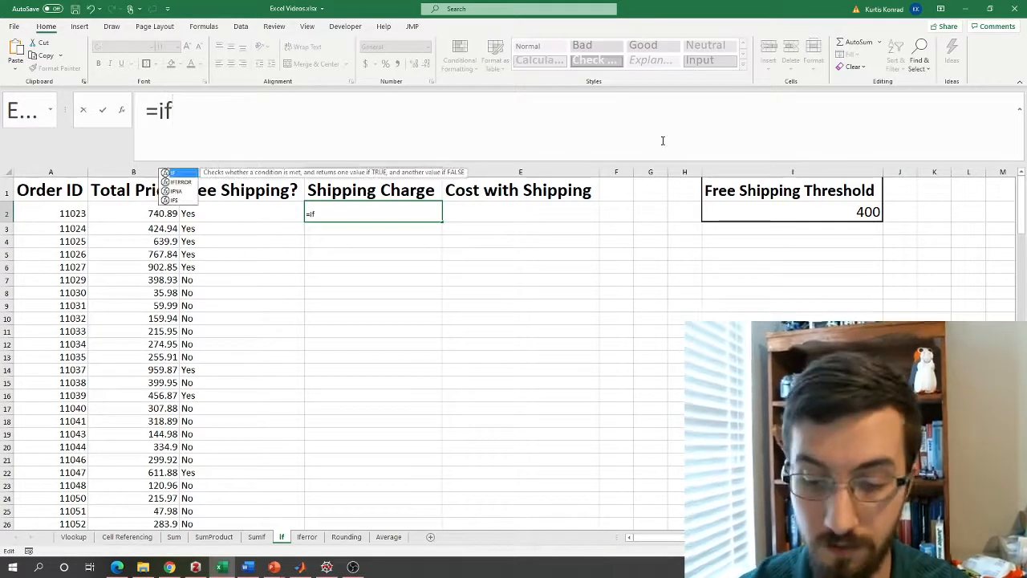
text(()
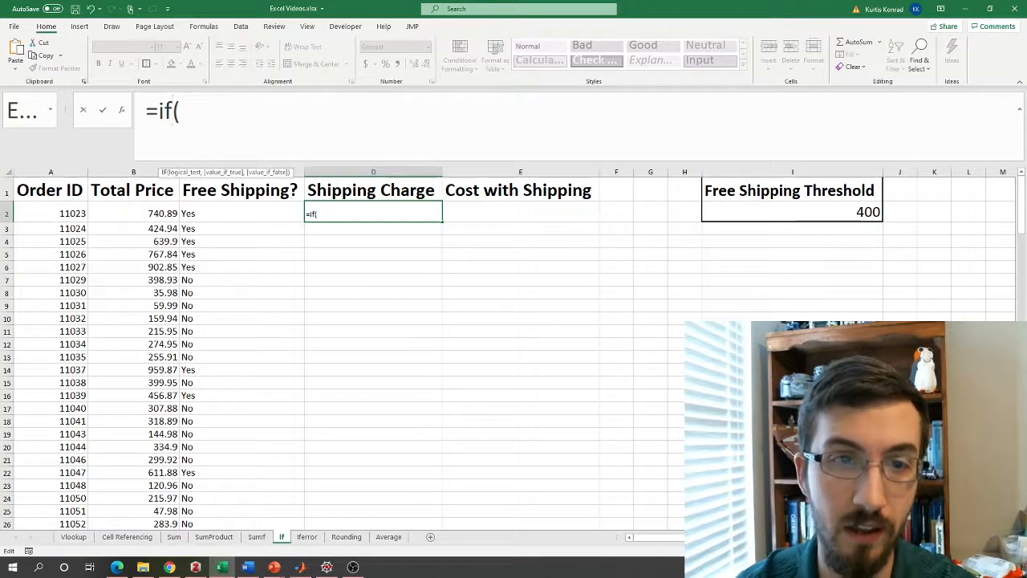
click(211, 217)
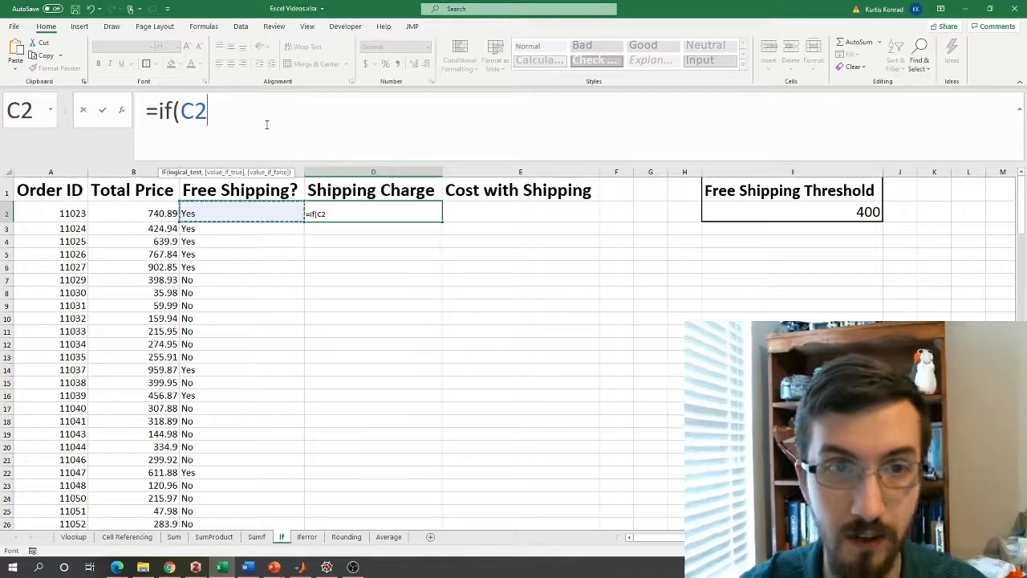
text(=)
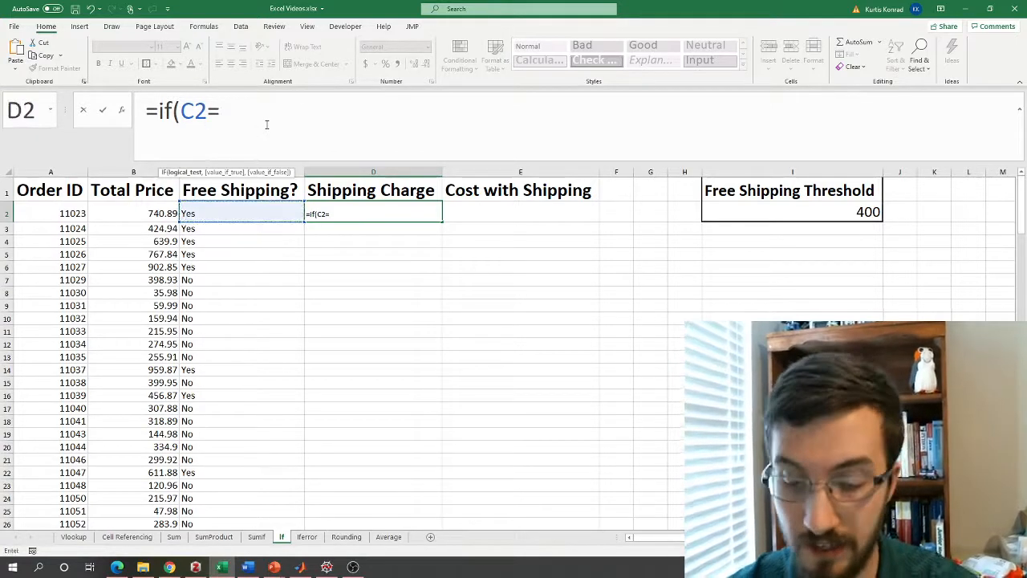
text("Yes")
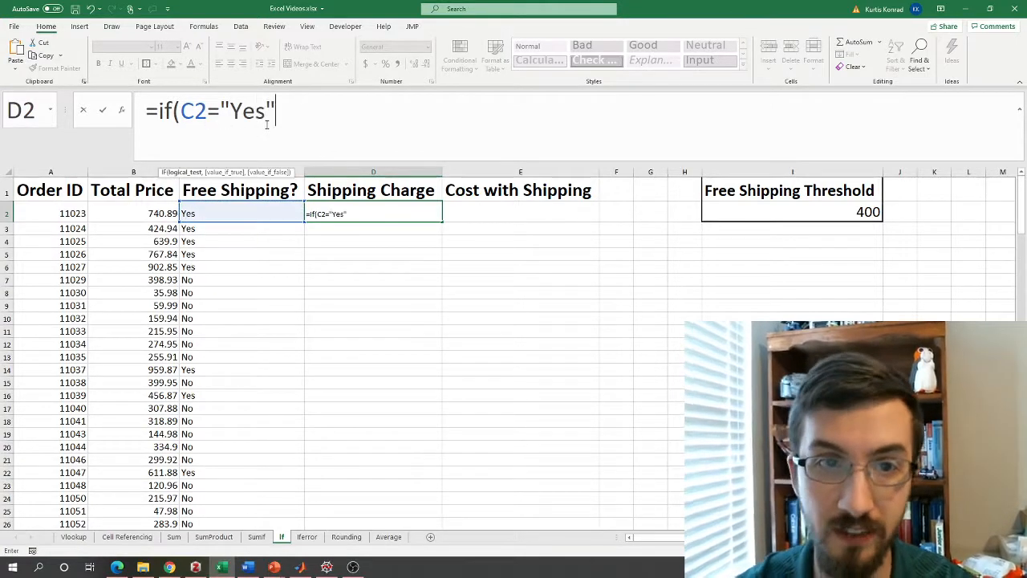
text(,0)
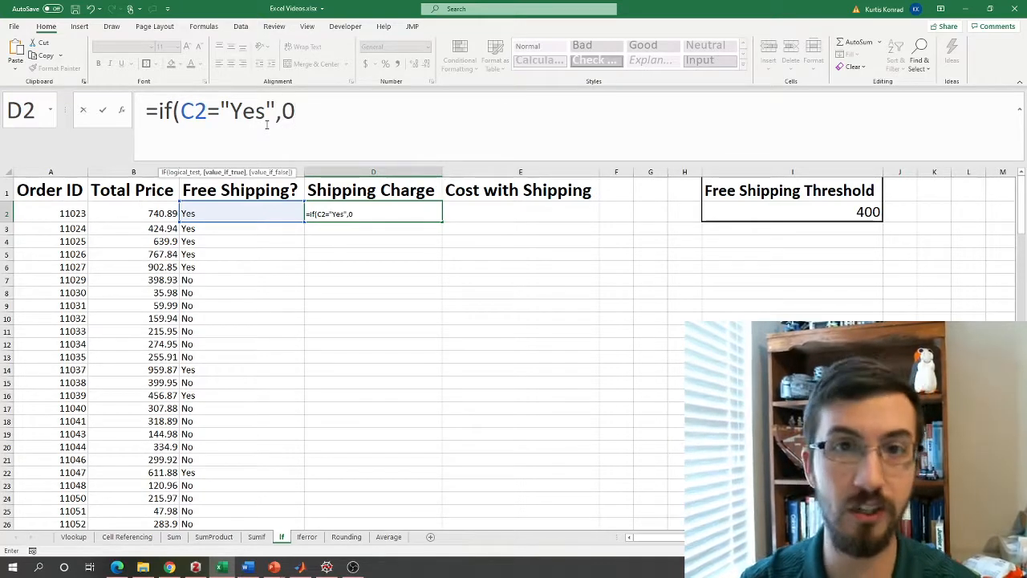
text(,)
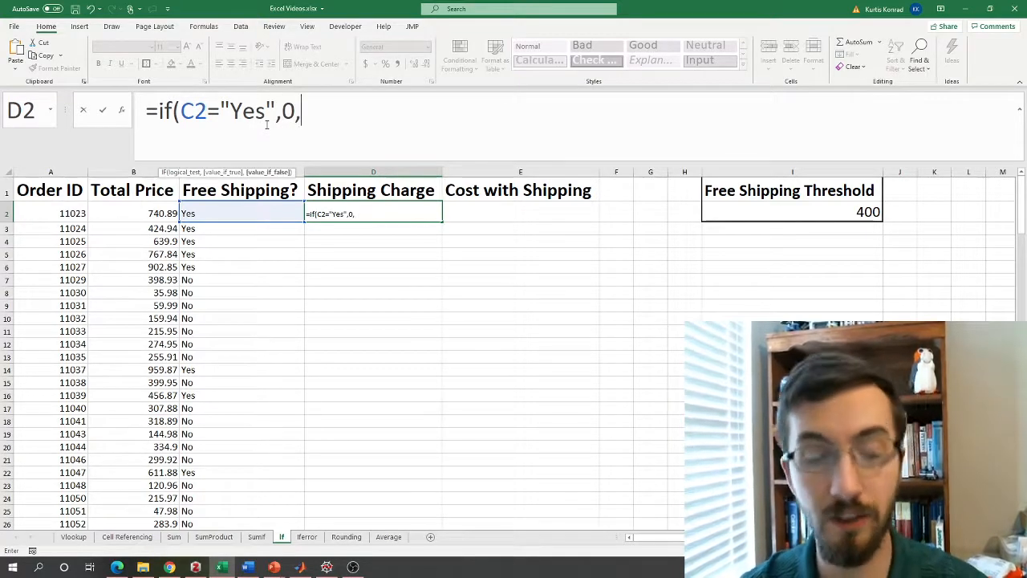
text(0.05*)
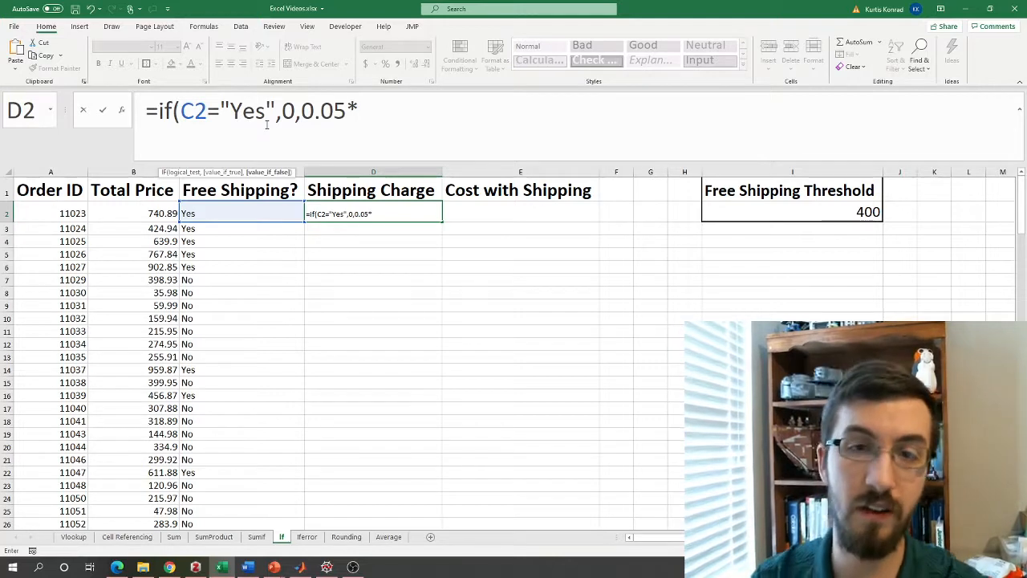
click(136, 212)
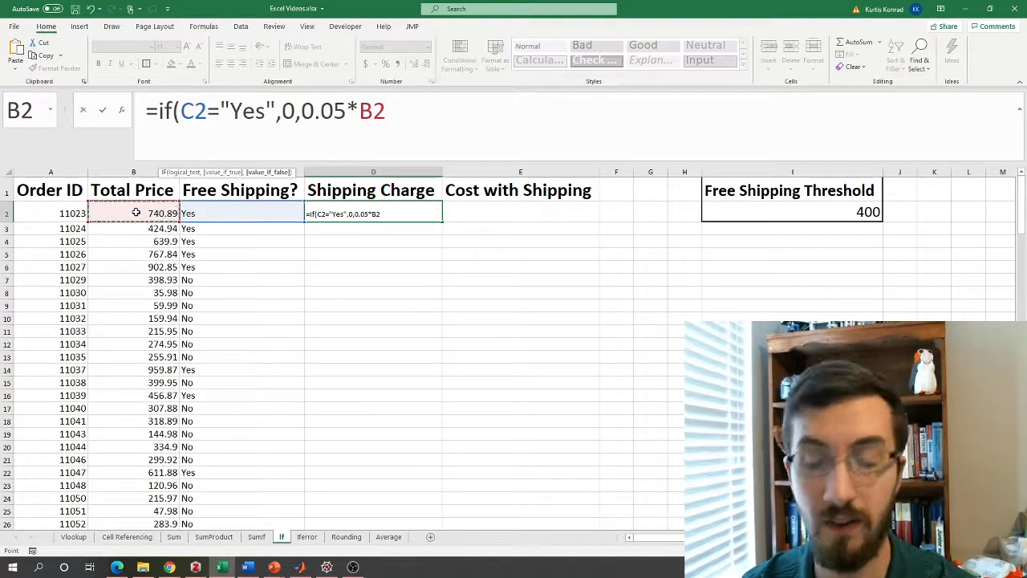
text())
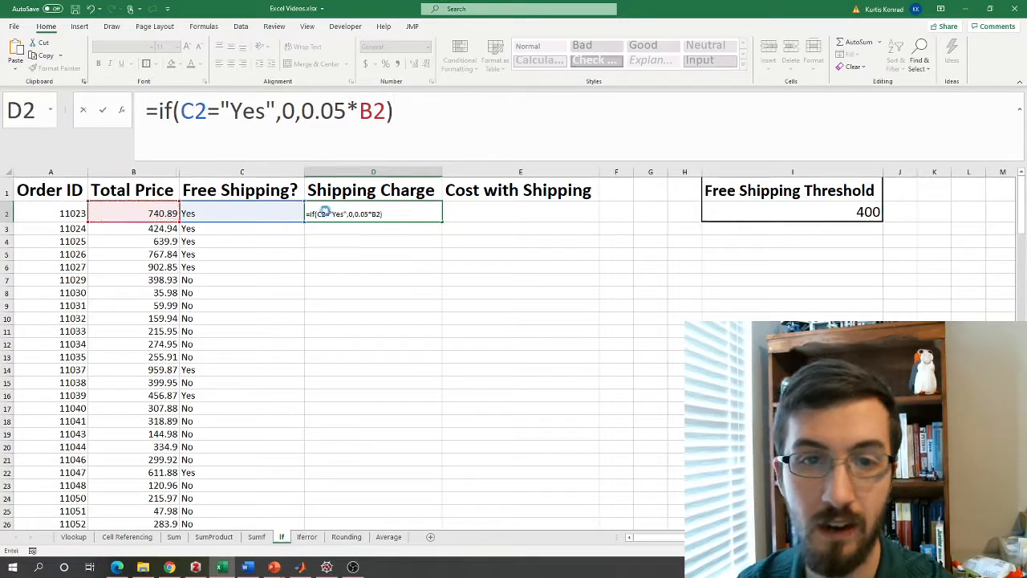
key(Return)
click(421, 213)
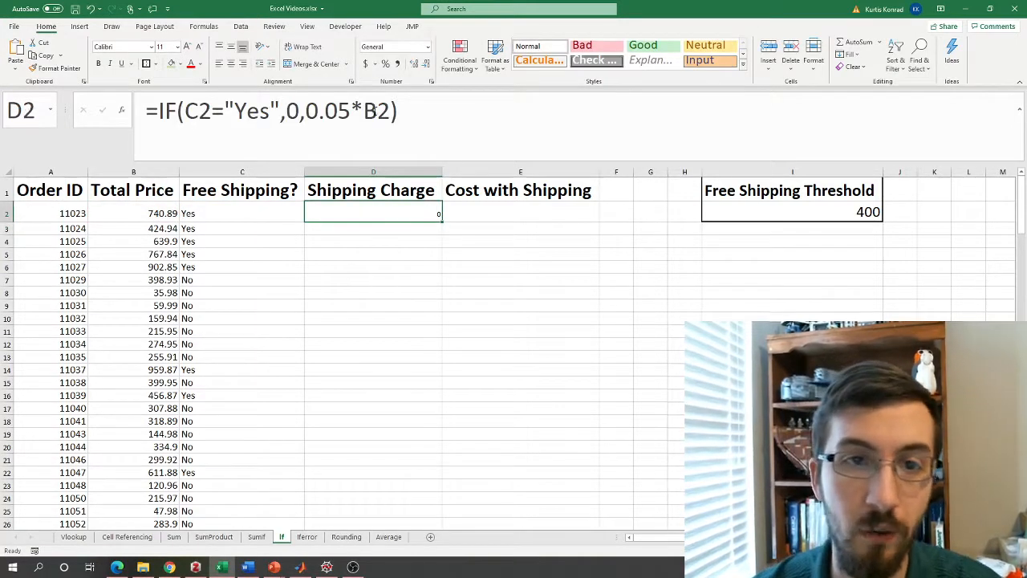
double_click(442, 220)
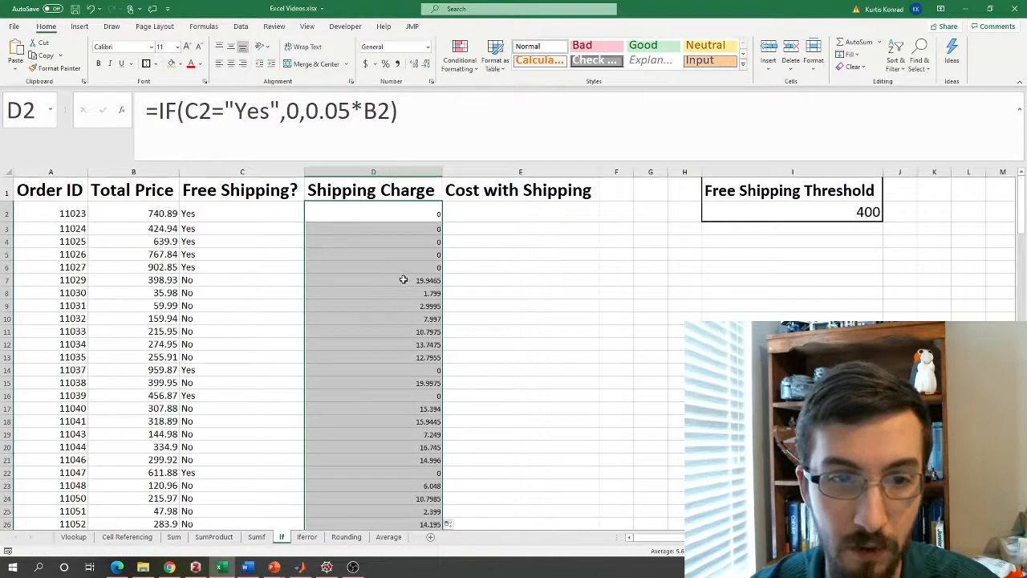
click(403, 279)
click(153, 280)
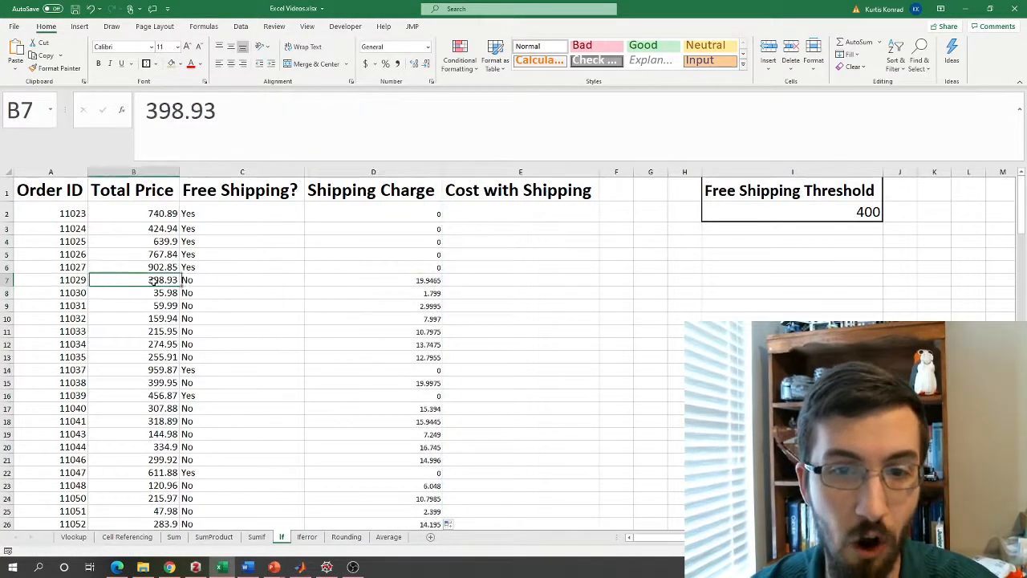
click(410, 279)
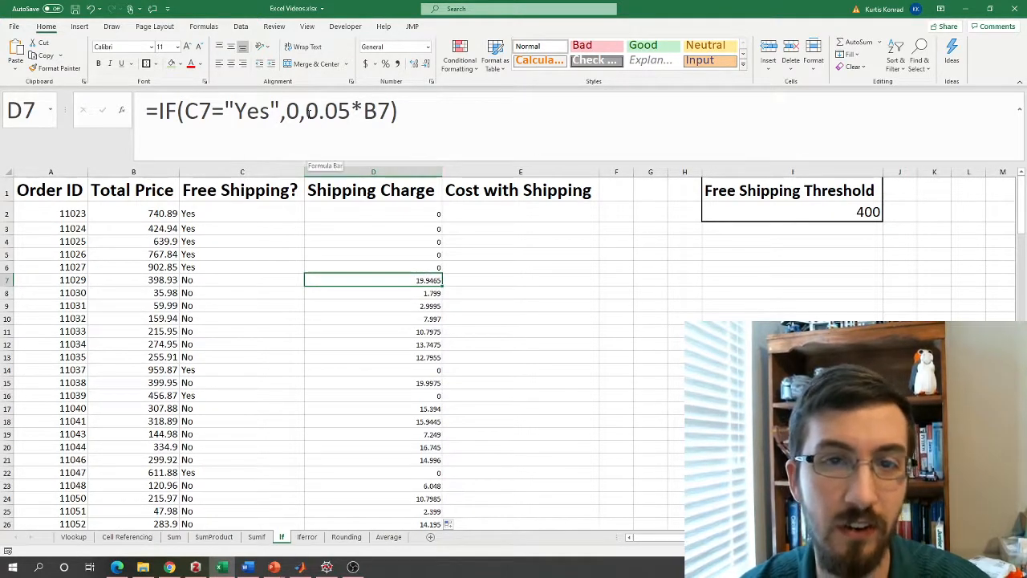
click(380, 198)
click(374, 215)
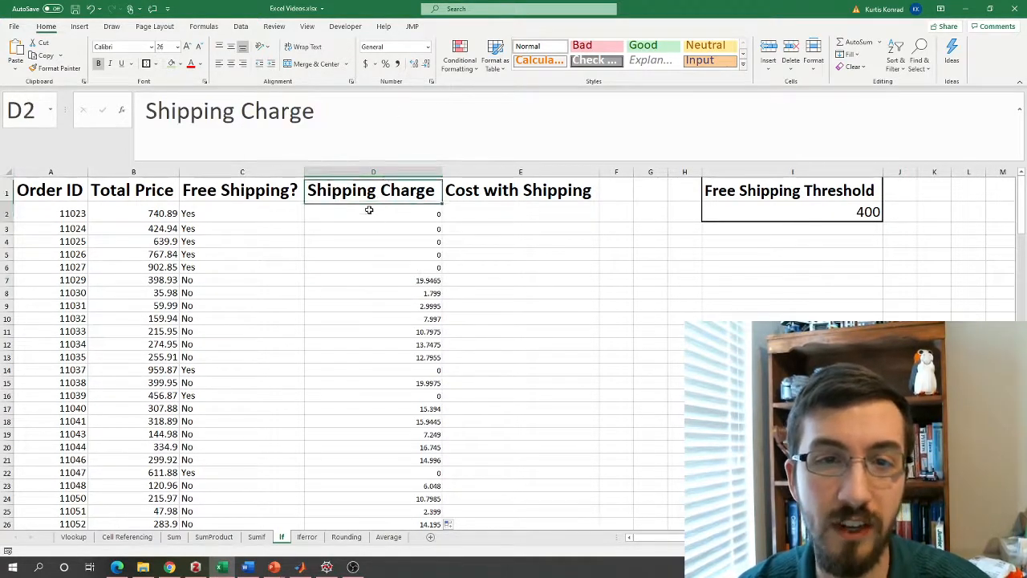
Change D2 to =IF(C2="Yes",0,ROUND(0.05*B2,2)) and fill it down column D.
click(306, 111)
text(round)
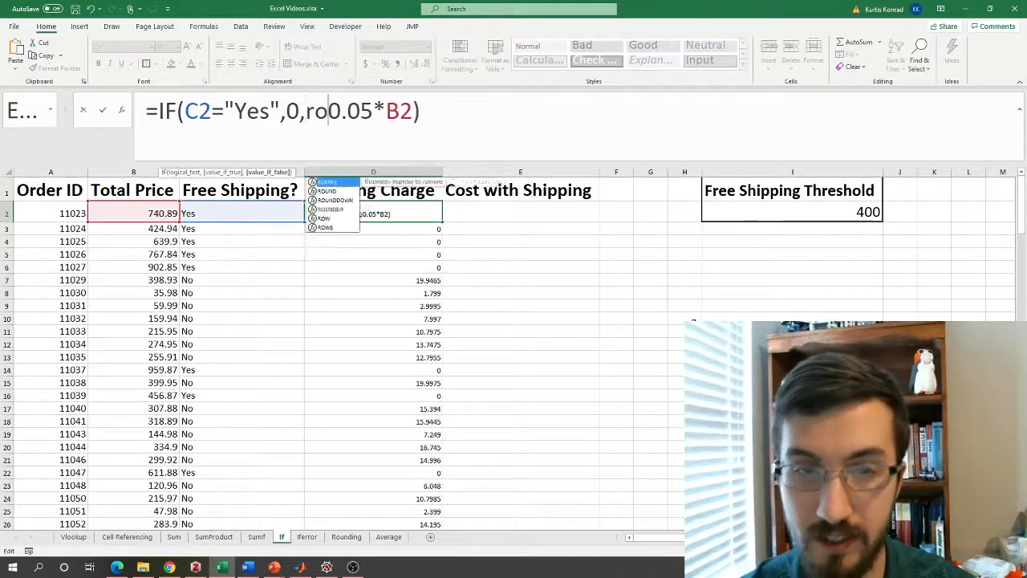
text(()
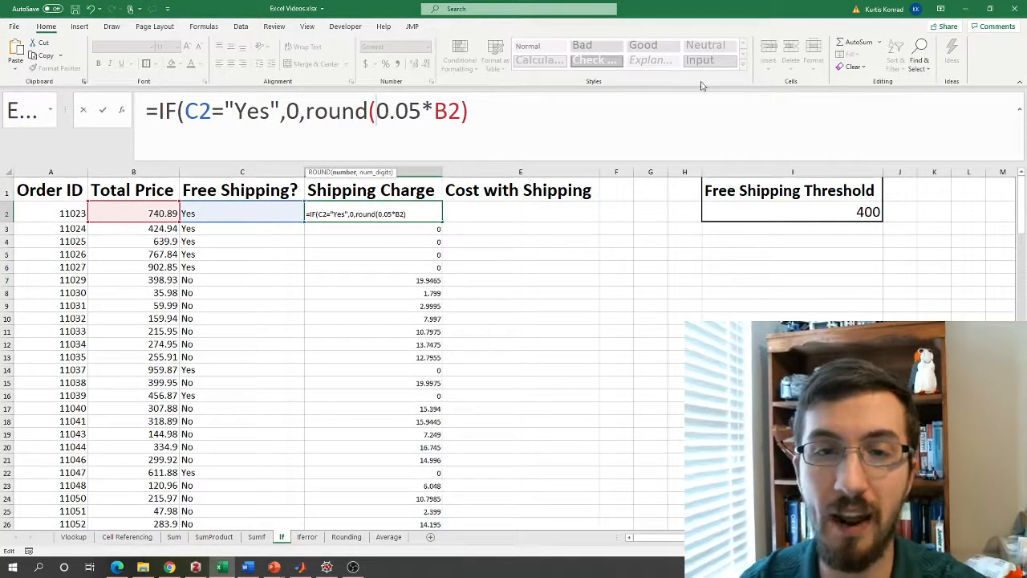
click(473, 111)
key(BackSpace)
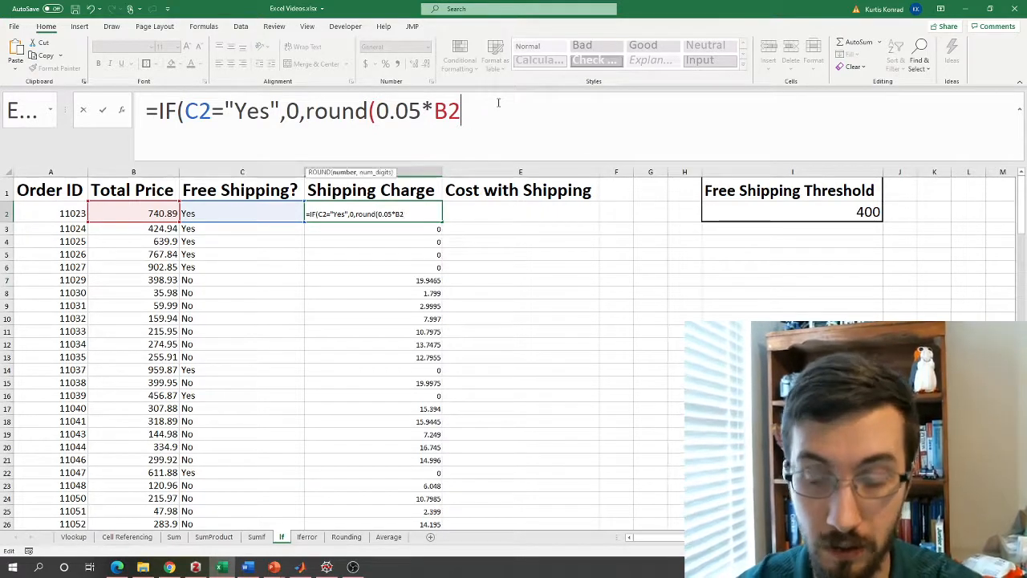
text(,2)
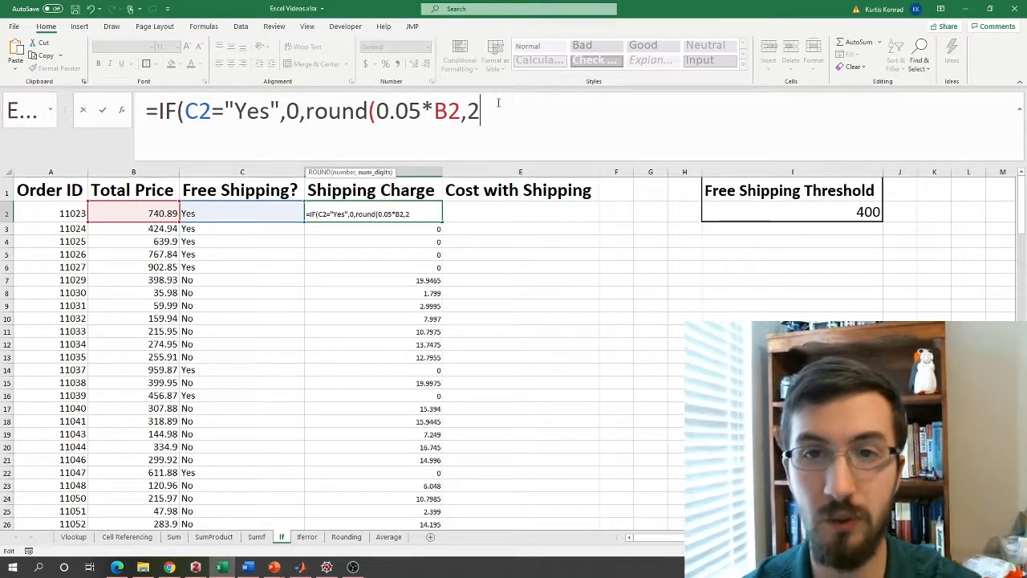
text())
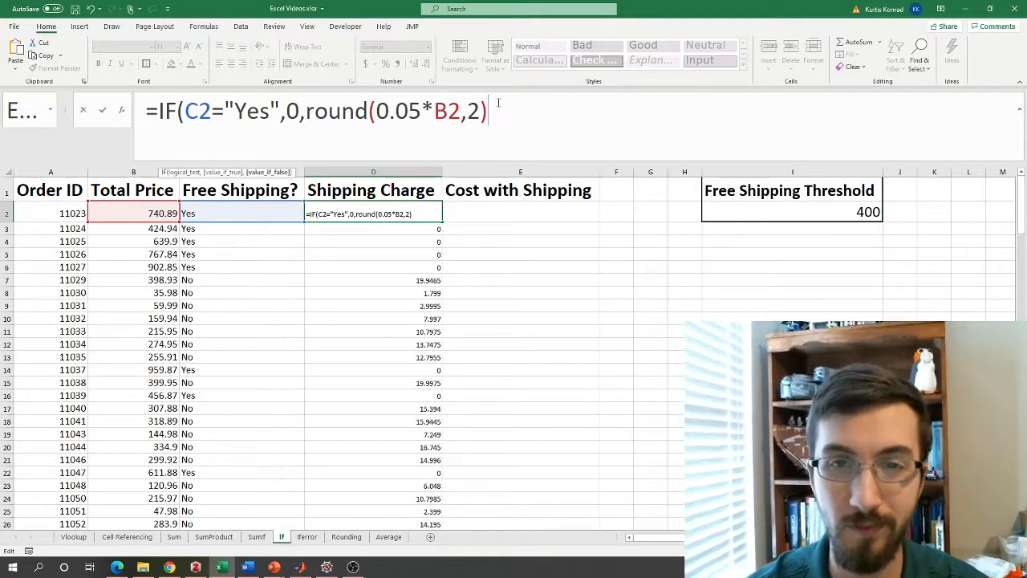
text())
key(Return)
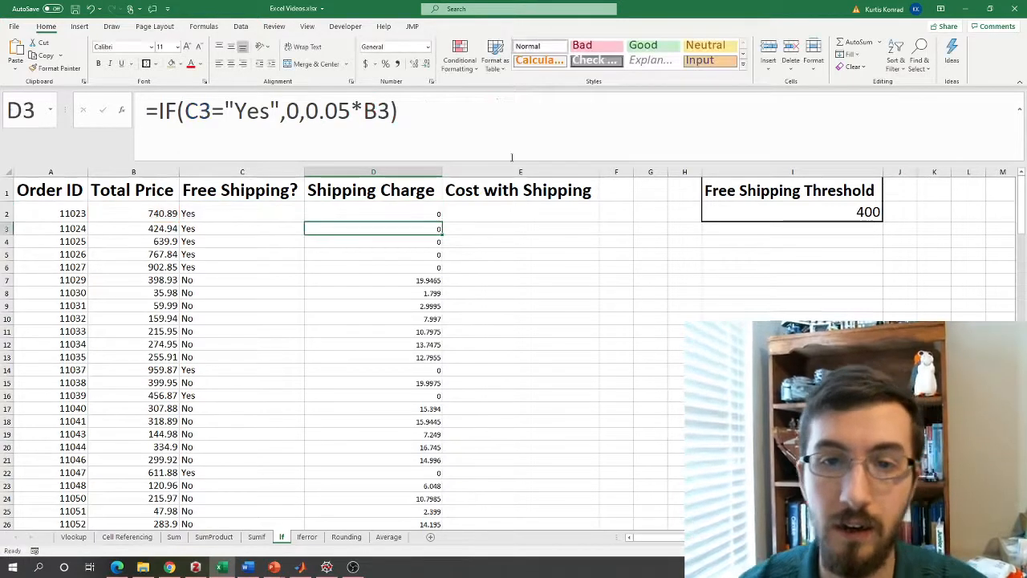
click(401, 213)
double_click(442, 222)
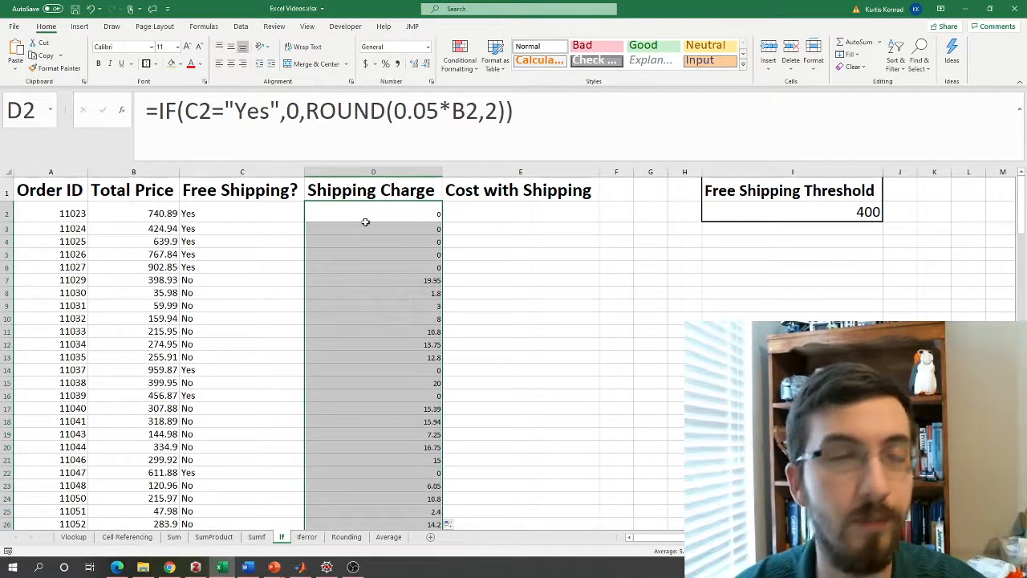
click(473, 218)
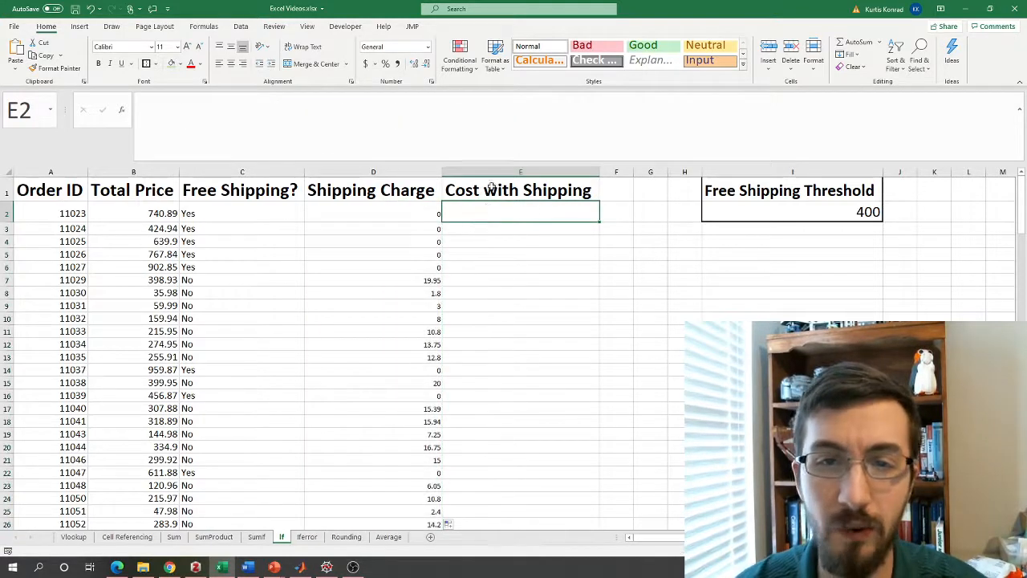
Enter =D2+B2 in E2 and fill it down the Cost with Shipping column.
text(=)
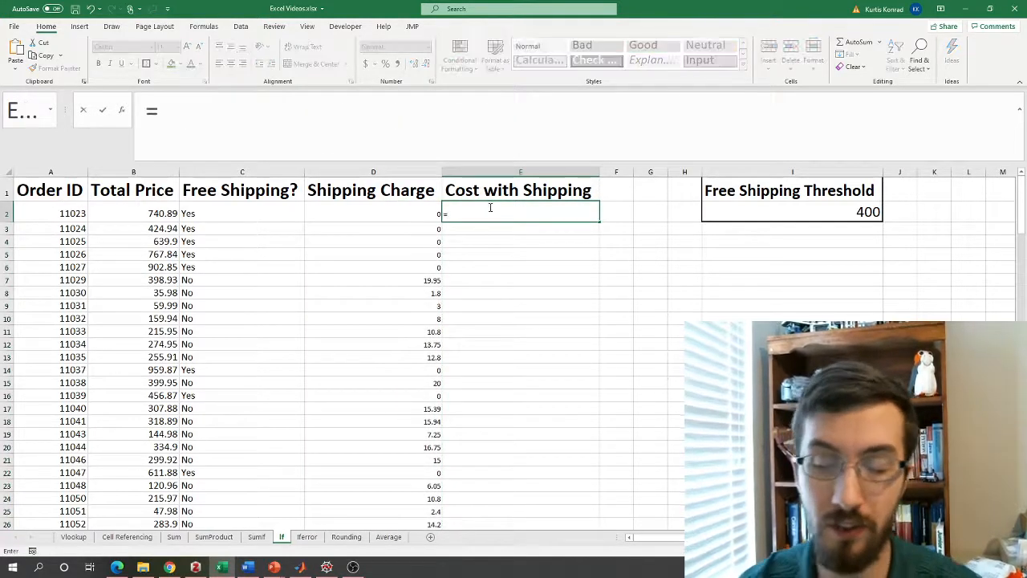
key(Left)
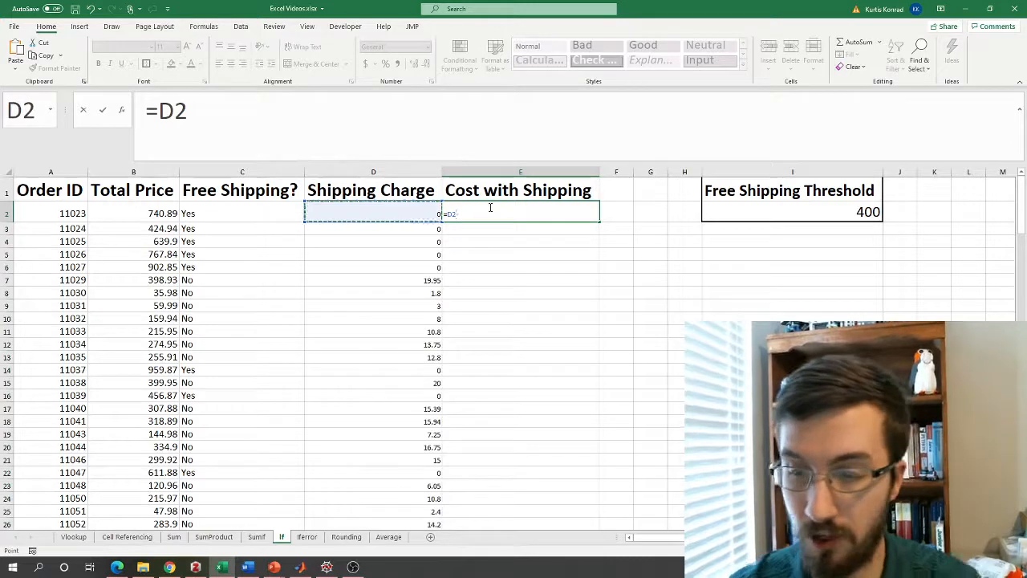
text(+)
click(136, 213)
key(Return)
click(554, 212)
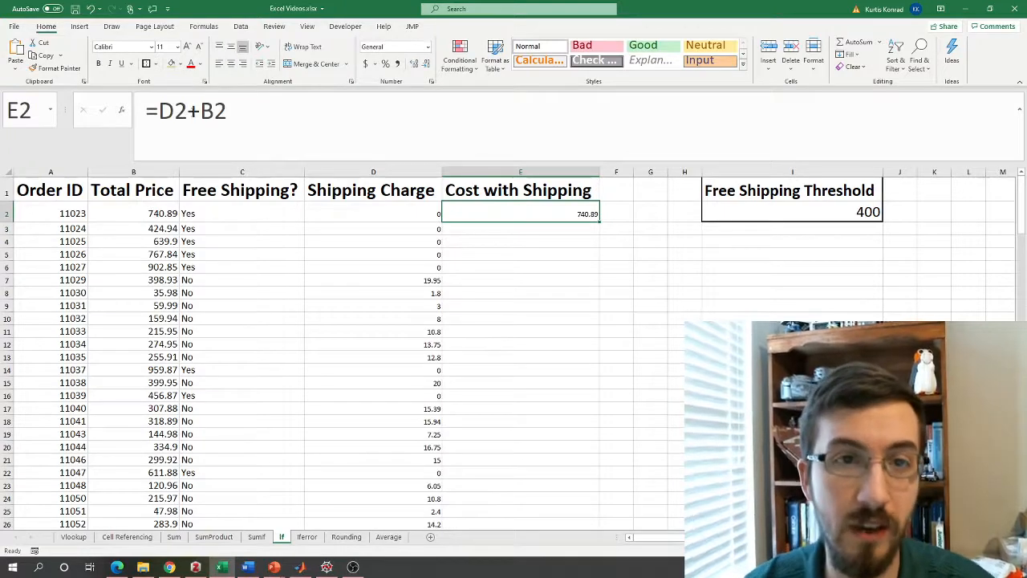
double_click(601, 221)
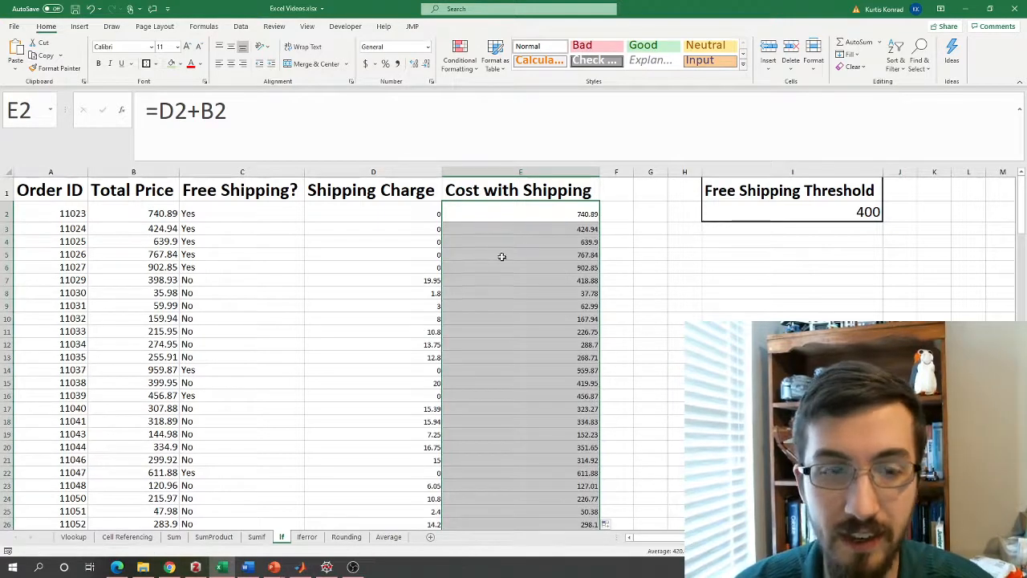